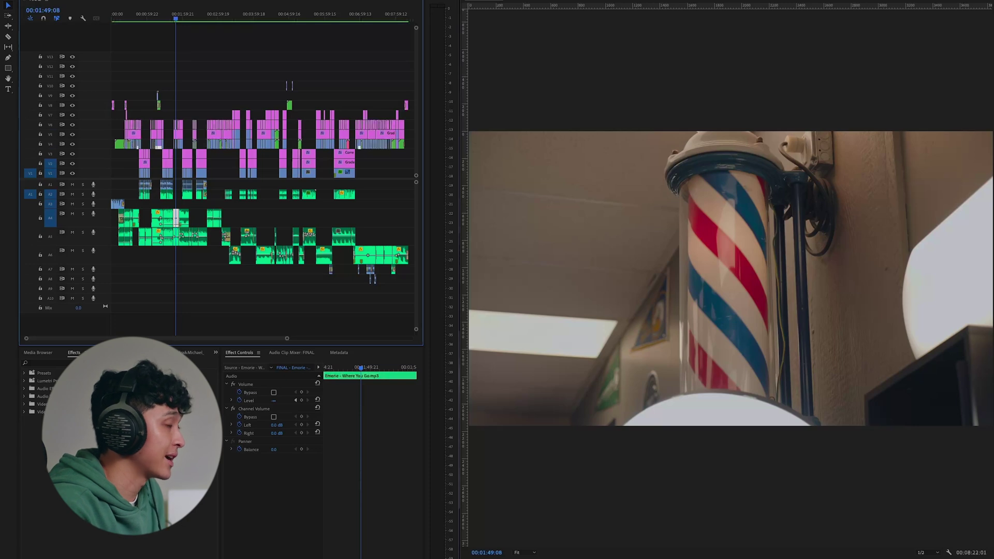
- Review the wedding film from the barber pole shot onward and locate the film-framed photograph of the man in a cap around 00:04:57
key(space)
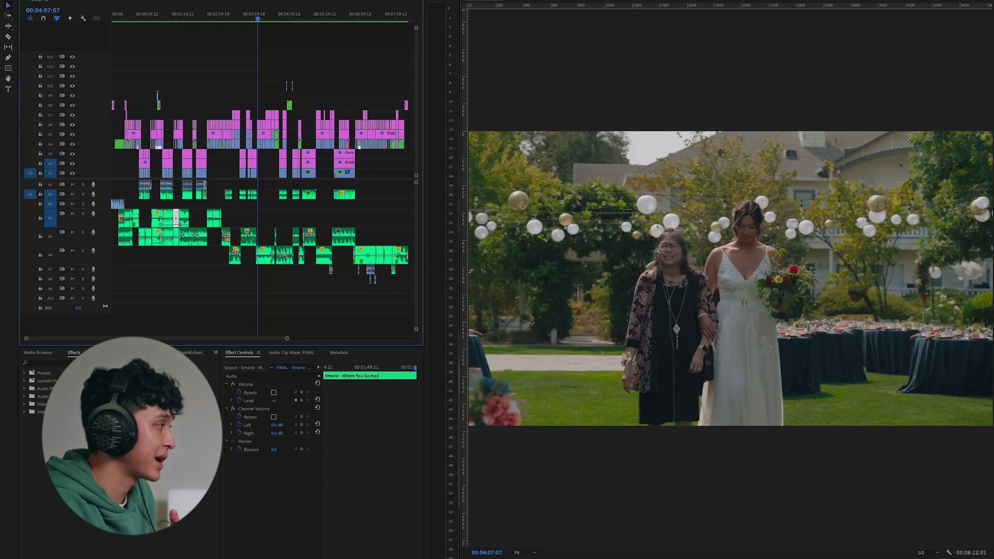
key(space)
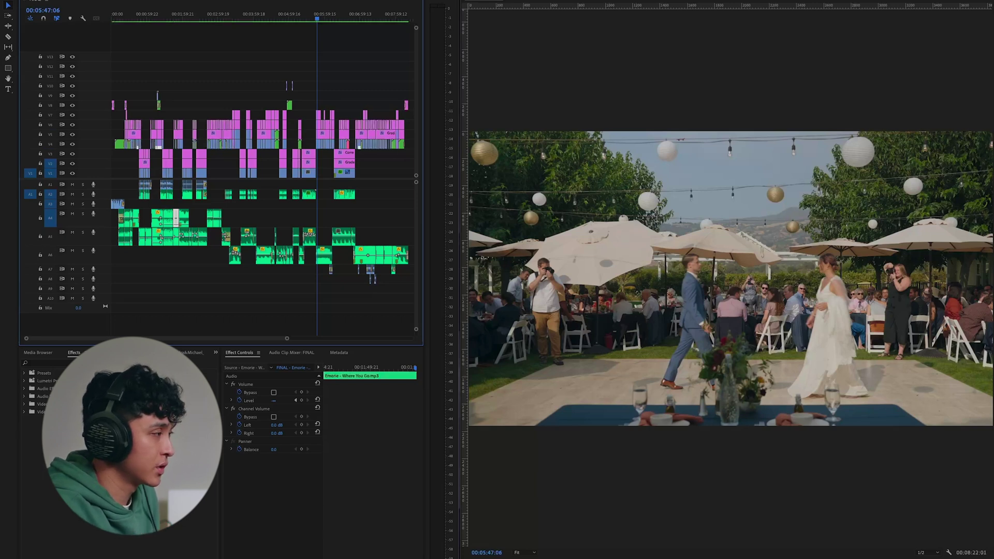
drag(311, 19, 282, 32)
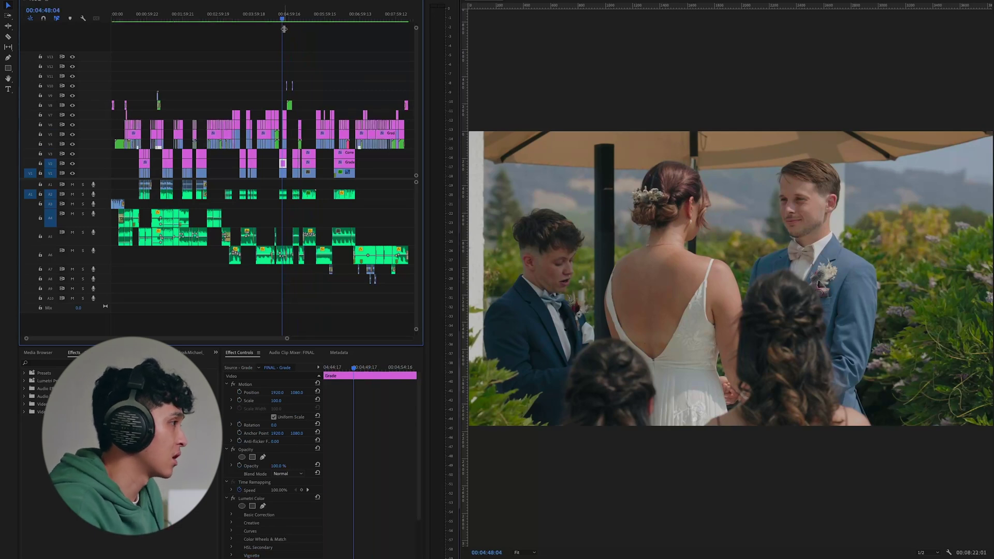
key(space)
click(284, 18)
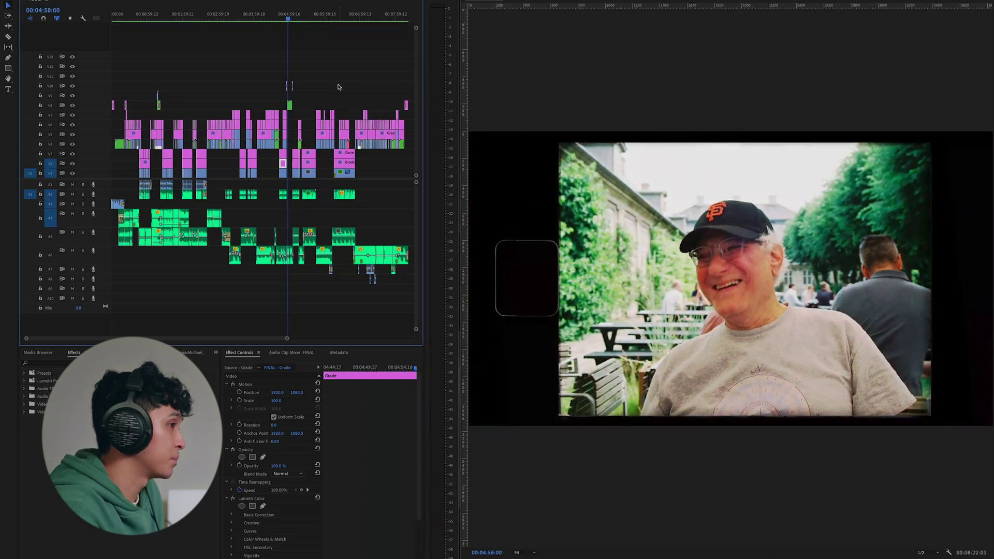
click(290, 18)
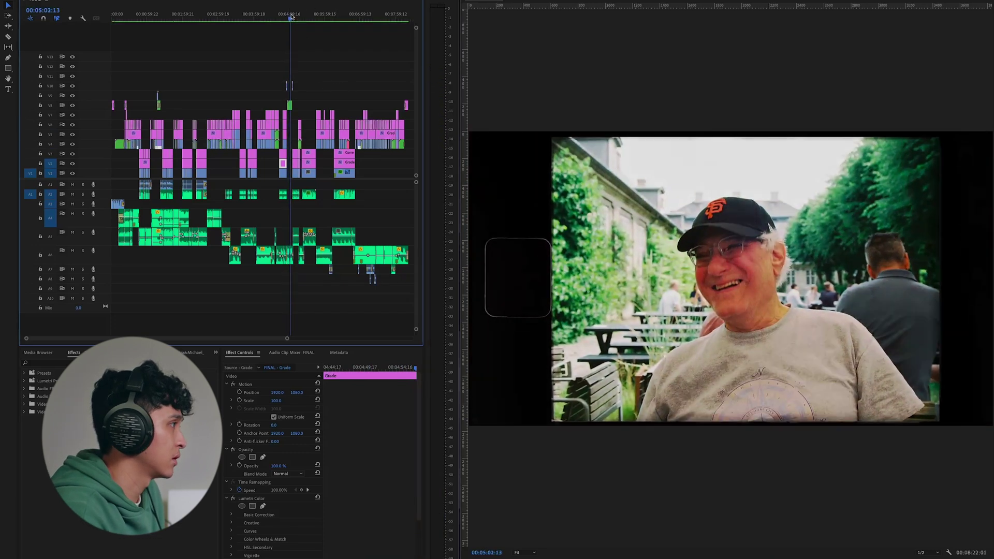
click(292, 17)
click(287, 18)
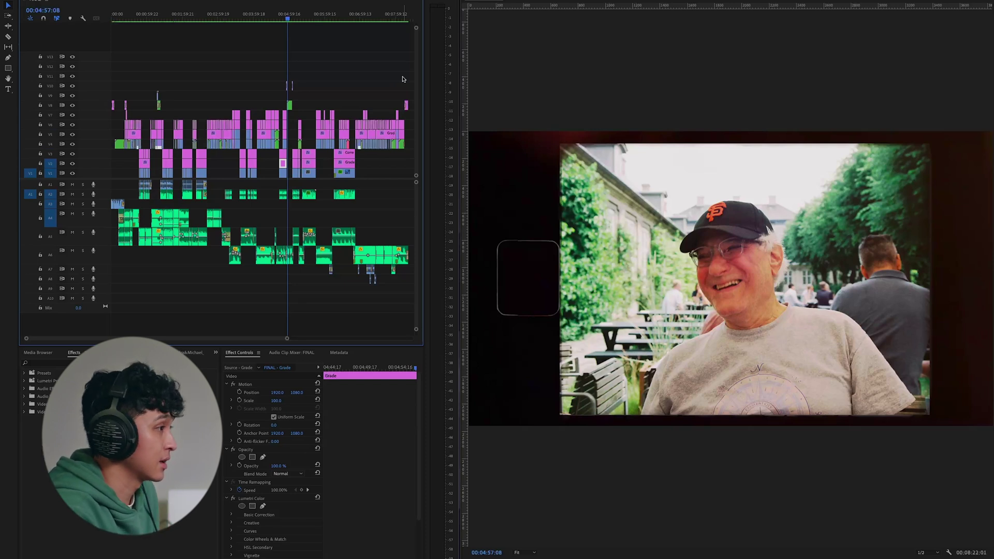
- Play from the framed photograph to the couple's table shot, check the first dance entrance, and return to the salon shot at 00:05:22:05
key(space)
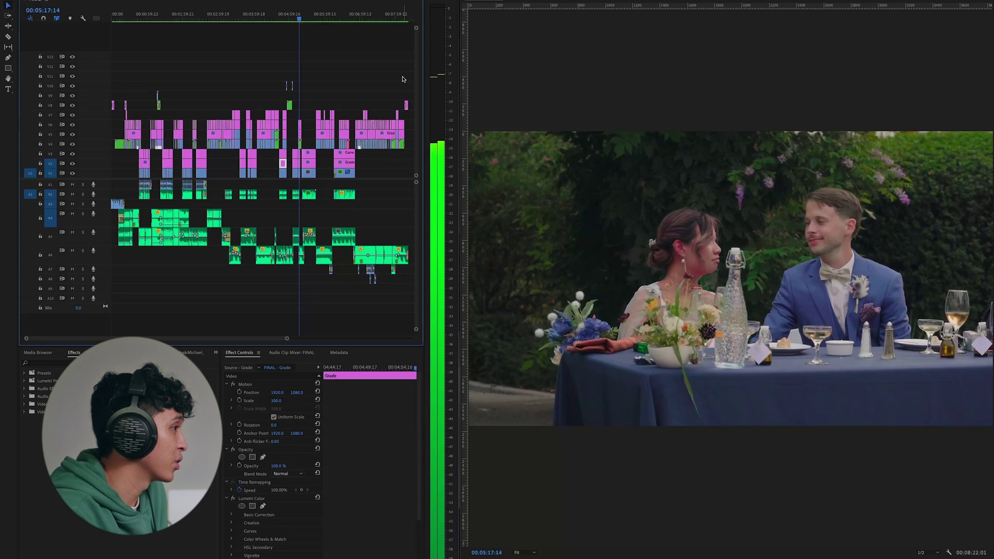
key(space)
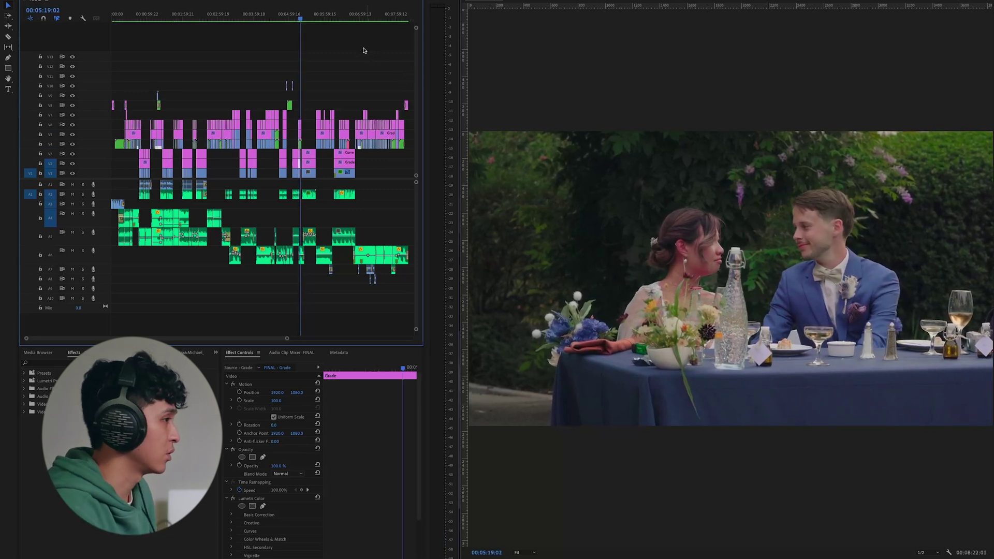
click(307, 19)
drag(307, 19, 317, 19)
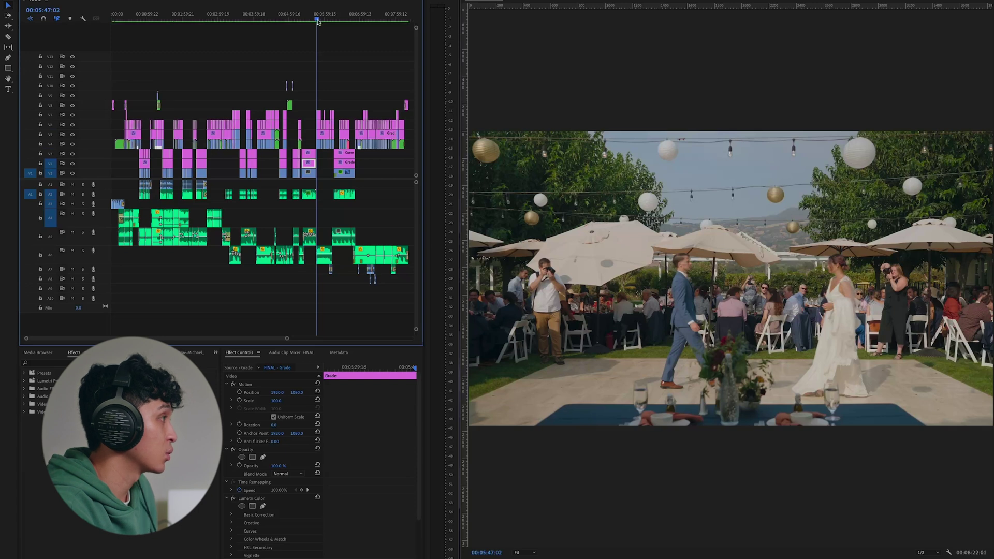
key(Up)
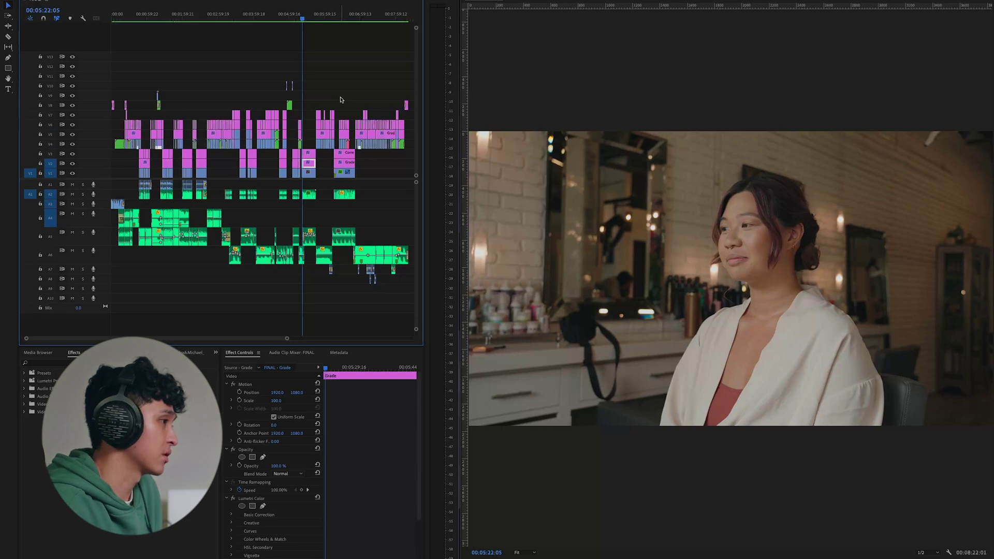
- Play the film from the salon shot through the first dance and candle ceremony to the horn player shot at 00:06:35:00
key(space)
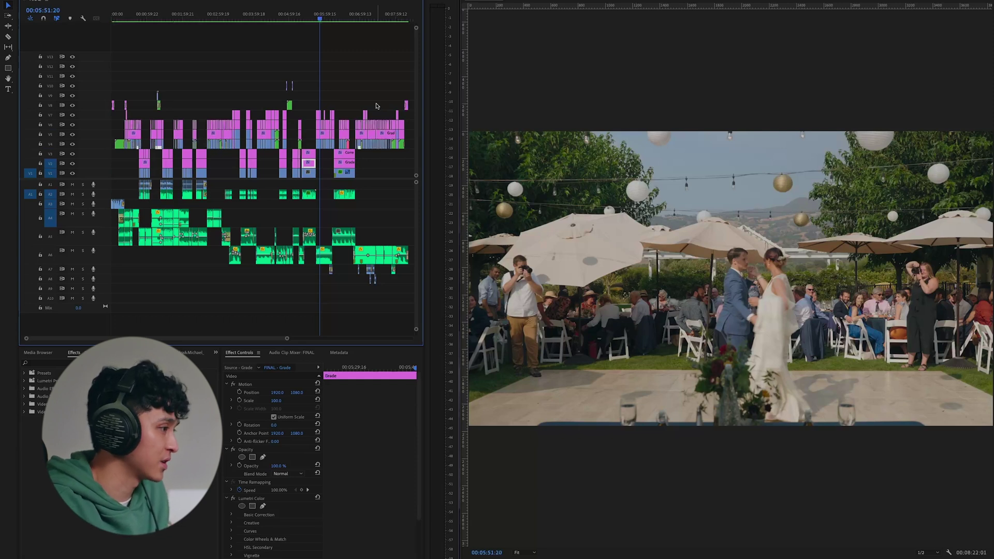
key(space)
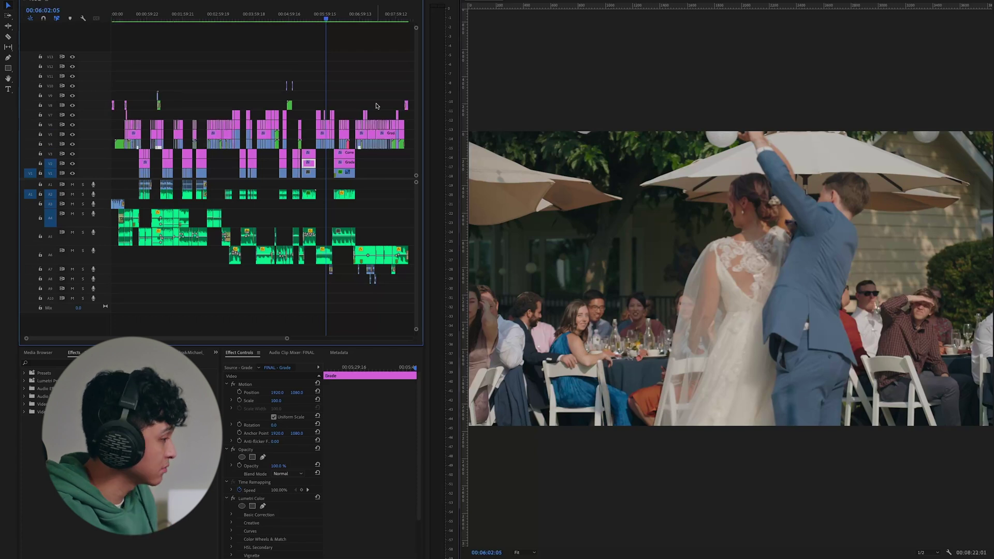
key(space)
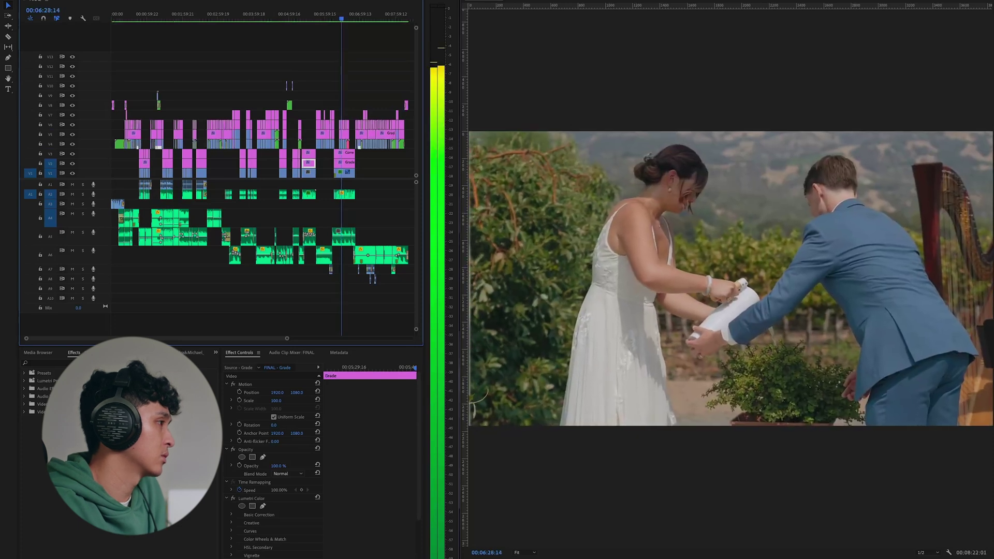
key(space)
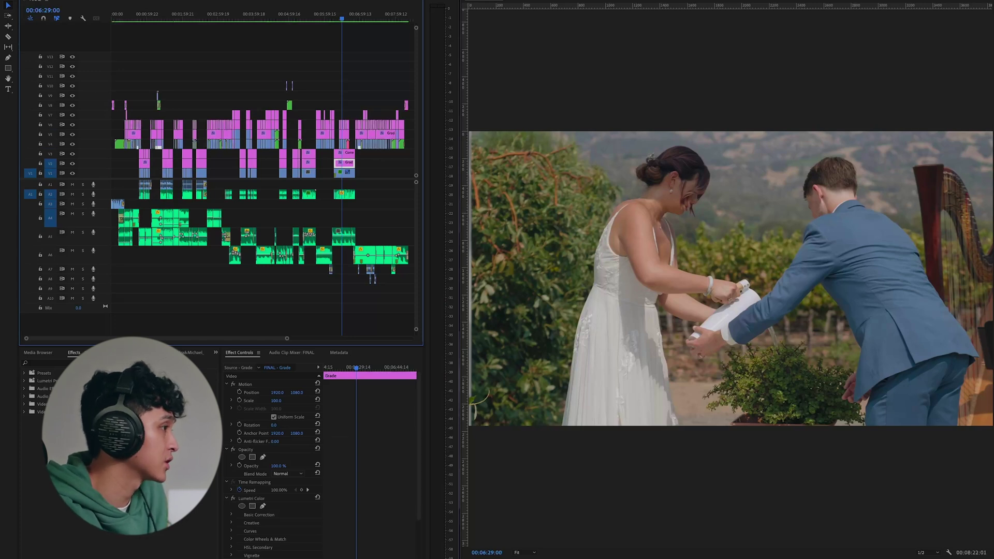
key(space)
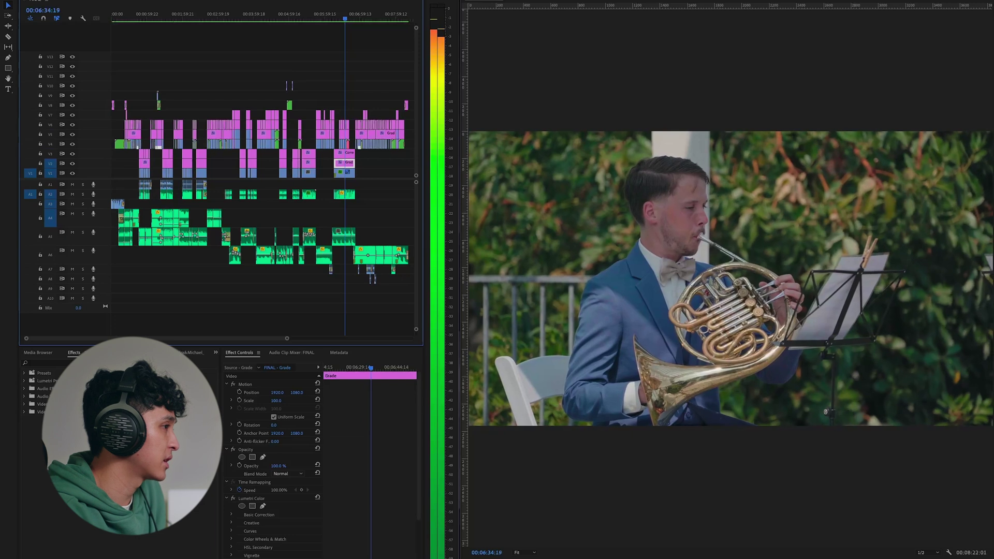
key(space)
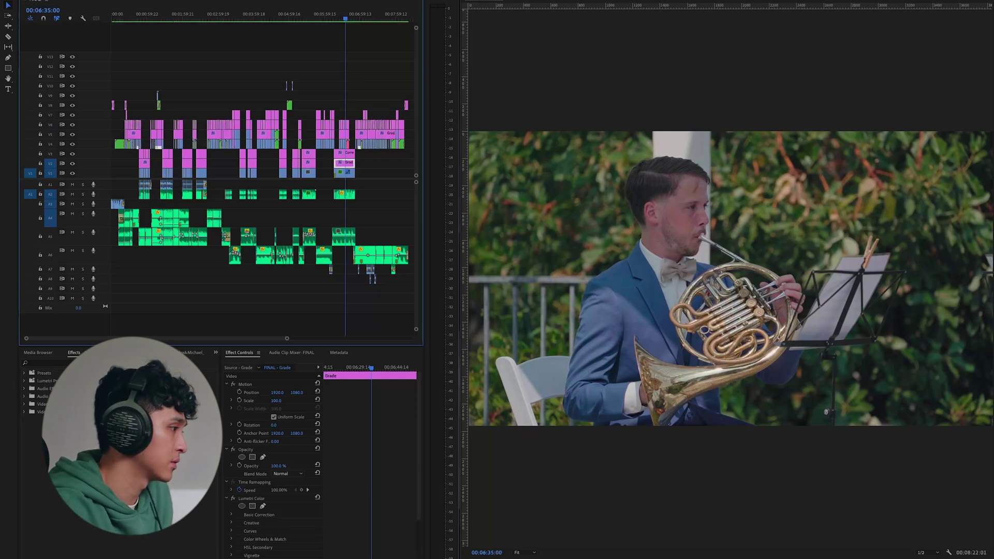
- Review the night party and kiss shots near the film's end, replaying from the night dancing shot at 00:07:52:20
key(space)
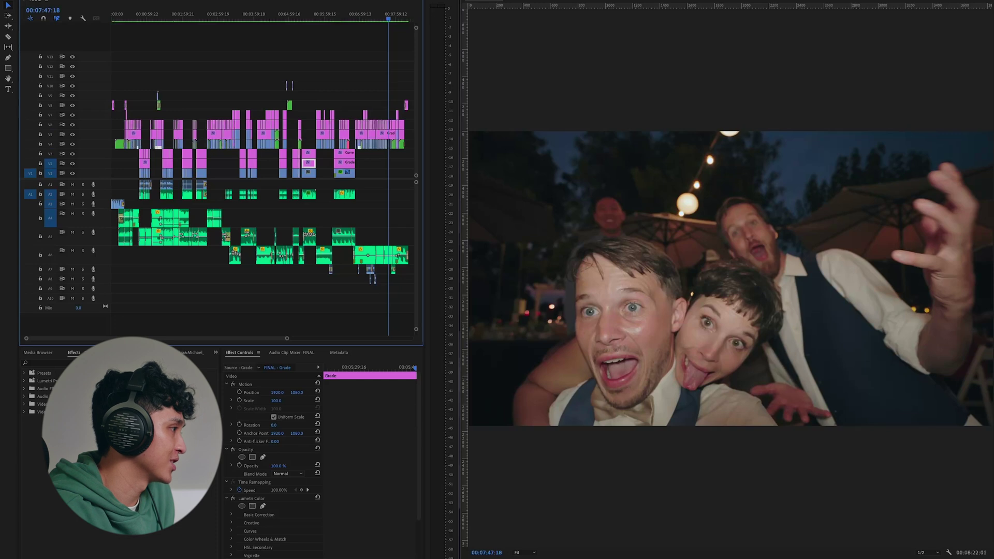
key(space)
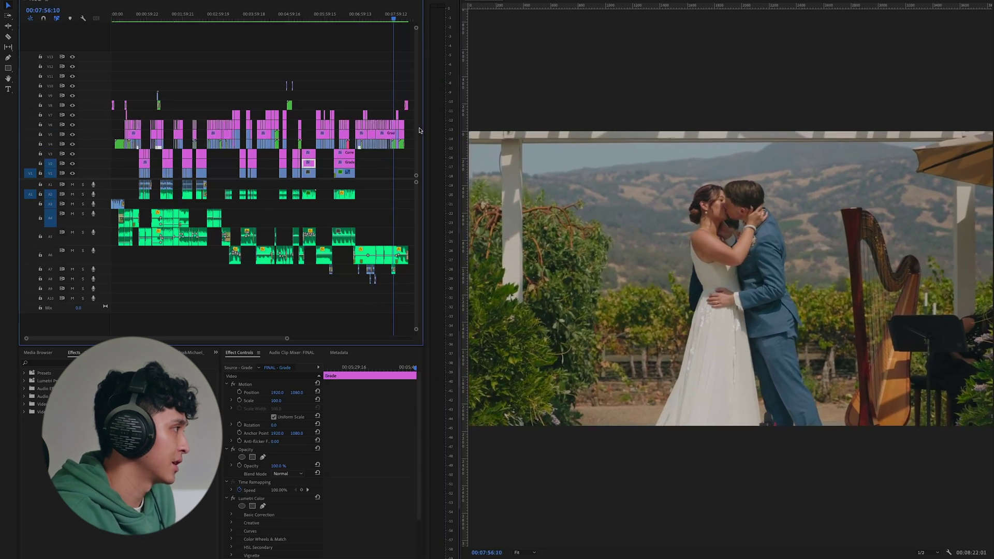
drag(395, 19, 392, 22)
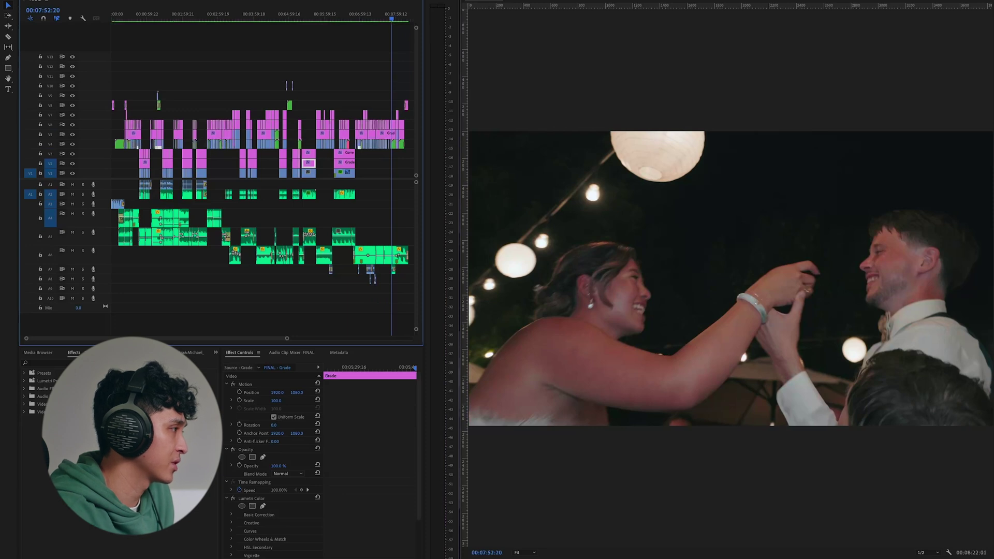
key(space)
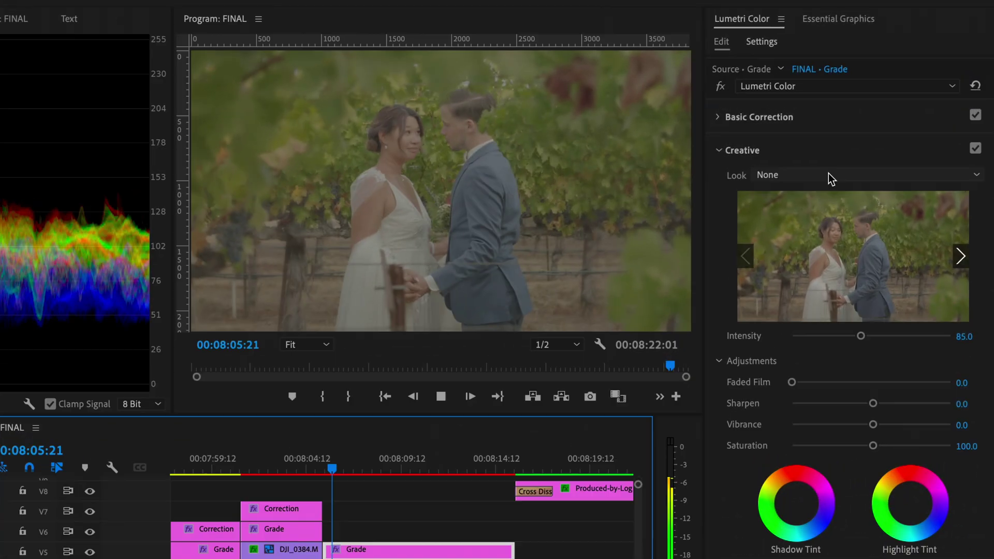
- Load a look file as the Lumetri Creative look on the Grade adjustment layer over the final vineyard shot
click(829, 176)
click(811, 225)
double_click(721, 294)
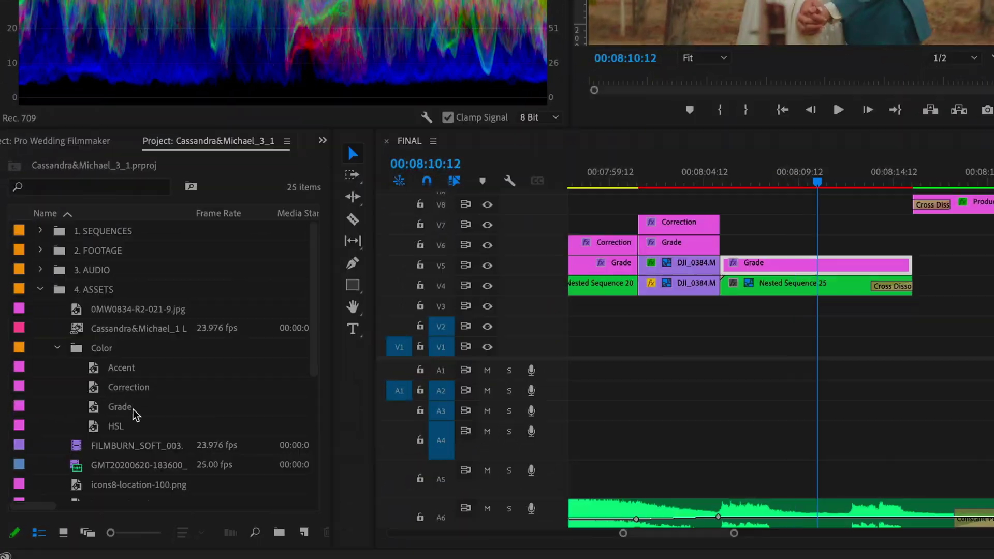
- Add the Correction adjustment layer on V6 above the final Grade clip, with temperature -3.1, highlights -14.3 and shadows -20.4
click(102, 389)
drag(101, 393, 724, 243)
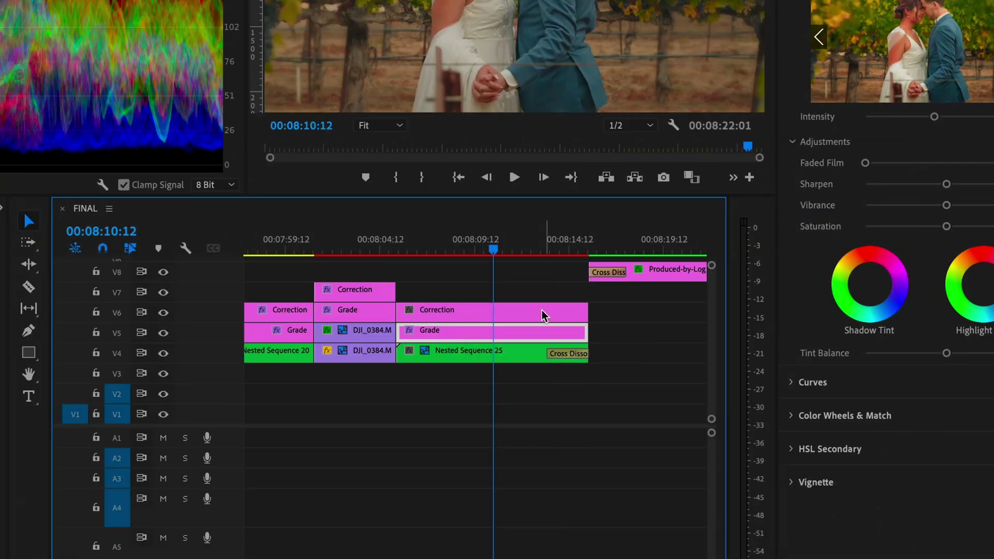
click(542, 316)
drag(868, 365, 849, 386)
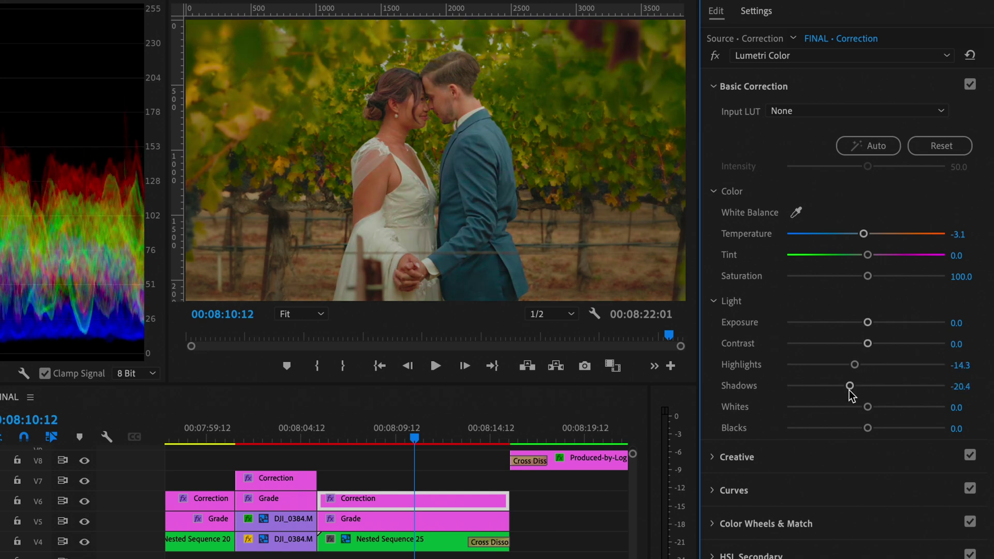